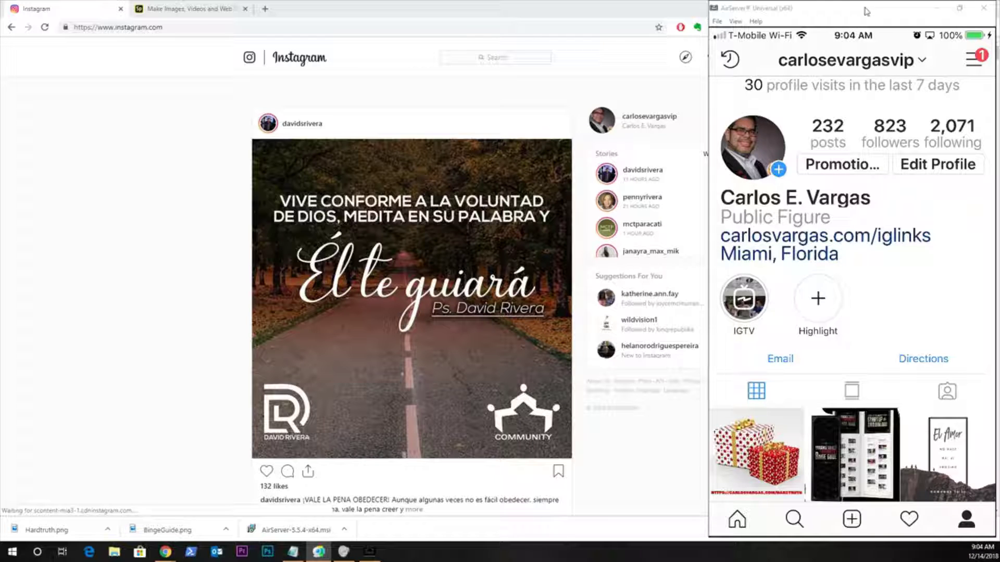
Hide the mirrored phone window and bring up the Adobe Spark projects page
click(936, 8)
click(175, 10)
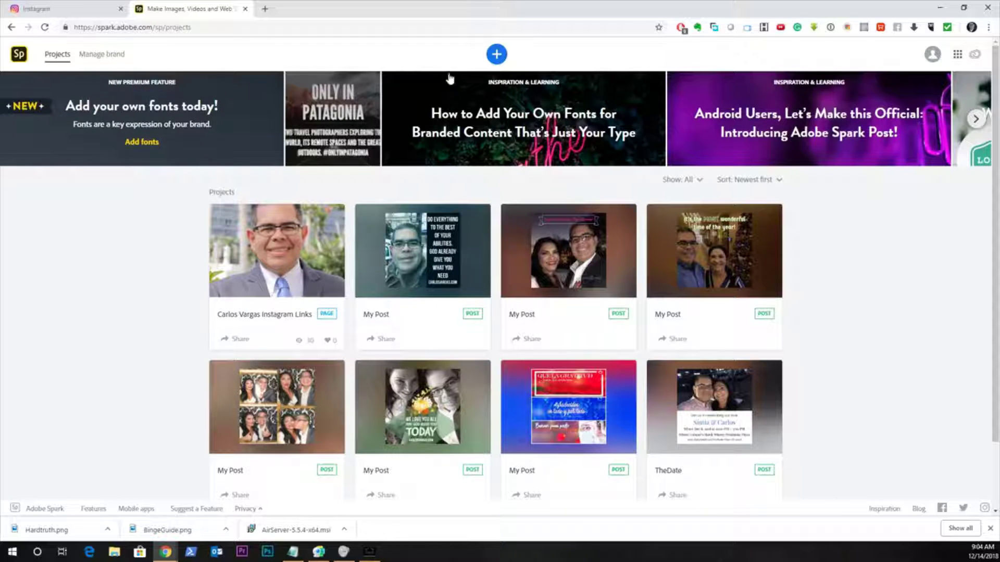
Create a new Web page project from the + menu
click(497, 55)
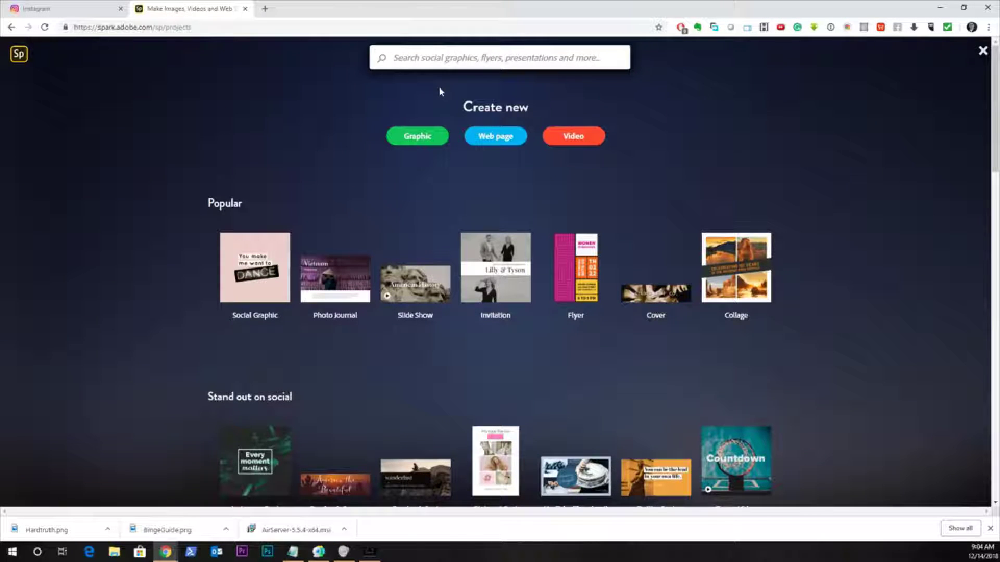
click(500, 144)
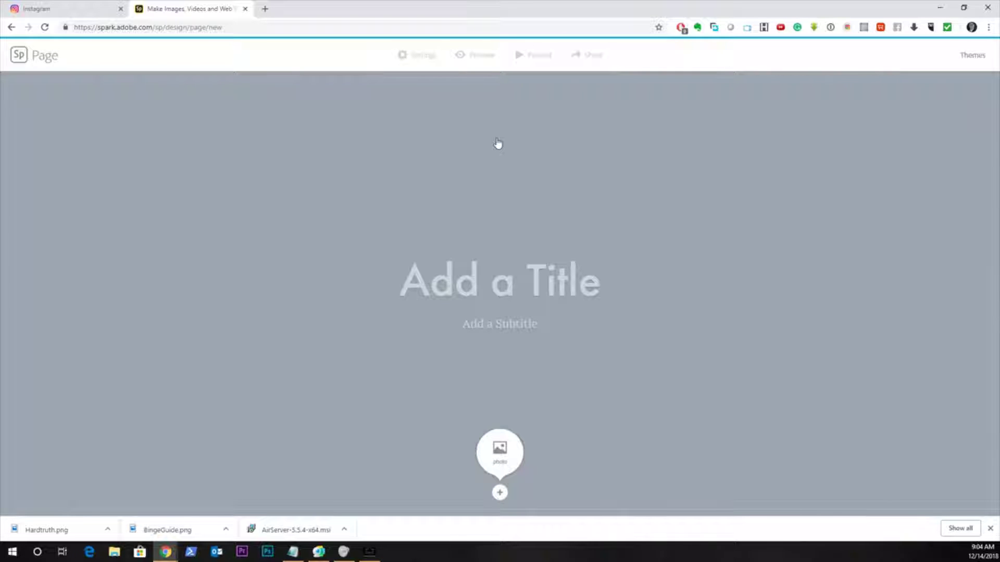
Title the page with the owner's name and upload the portrait image as header photo
click(469, 286)
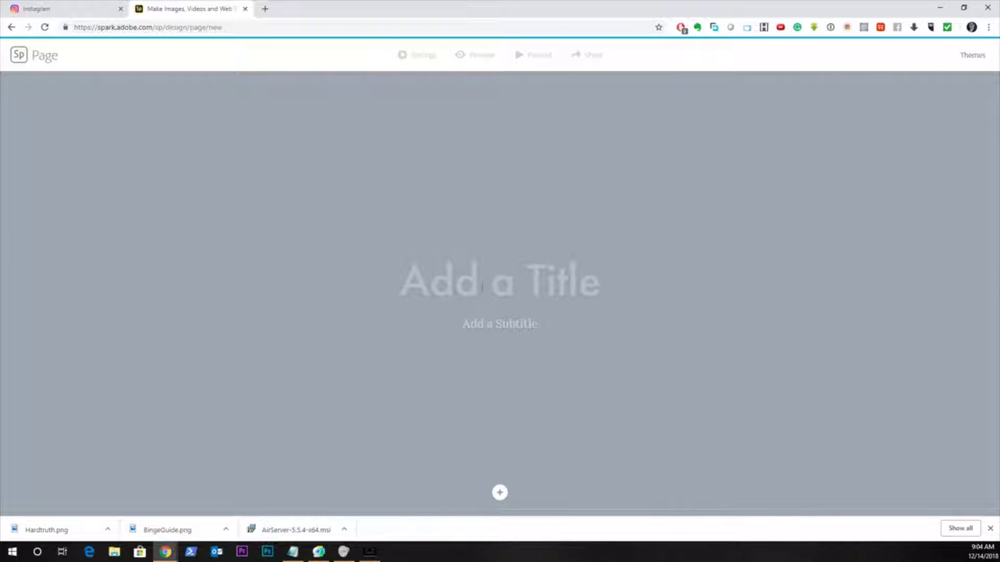
text(Carlos Vargas T)
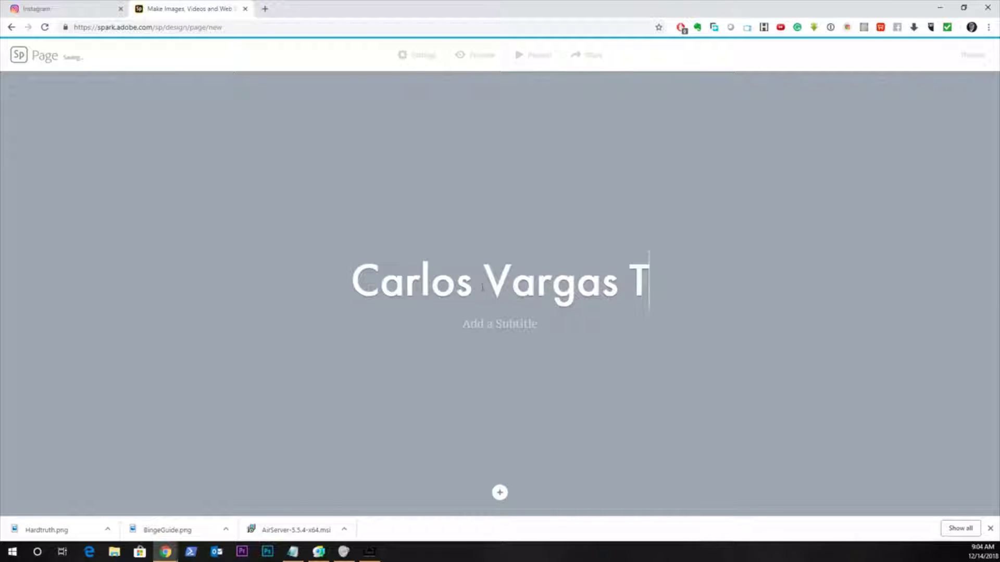
text(itle)
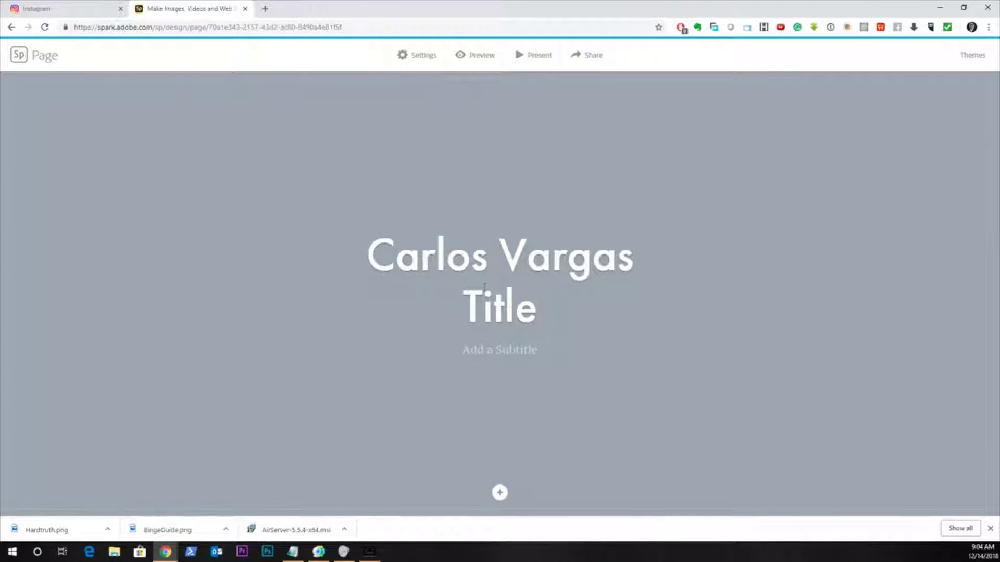
click(500, 492)
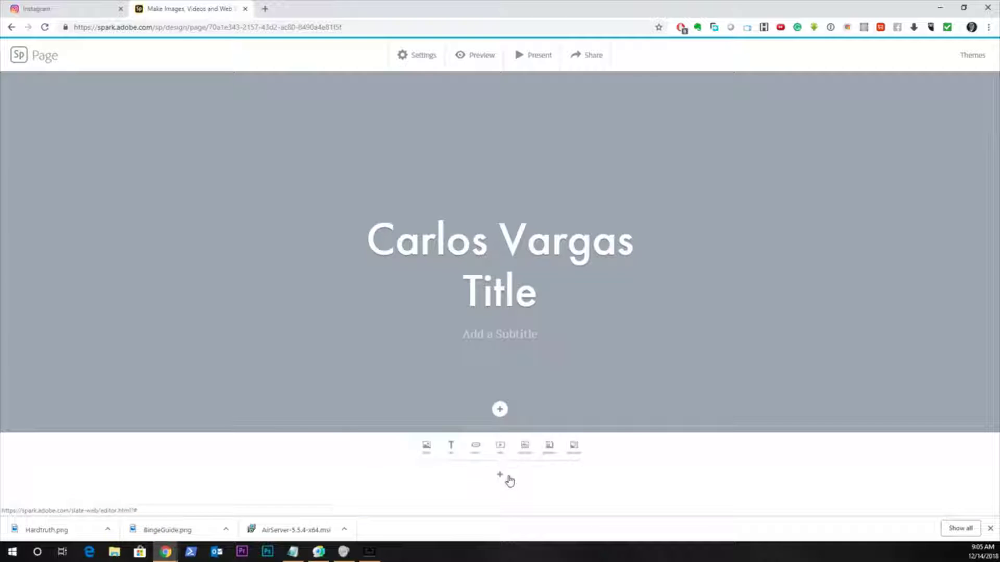
click(366, 429)
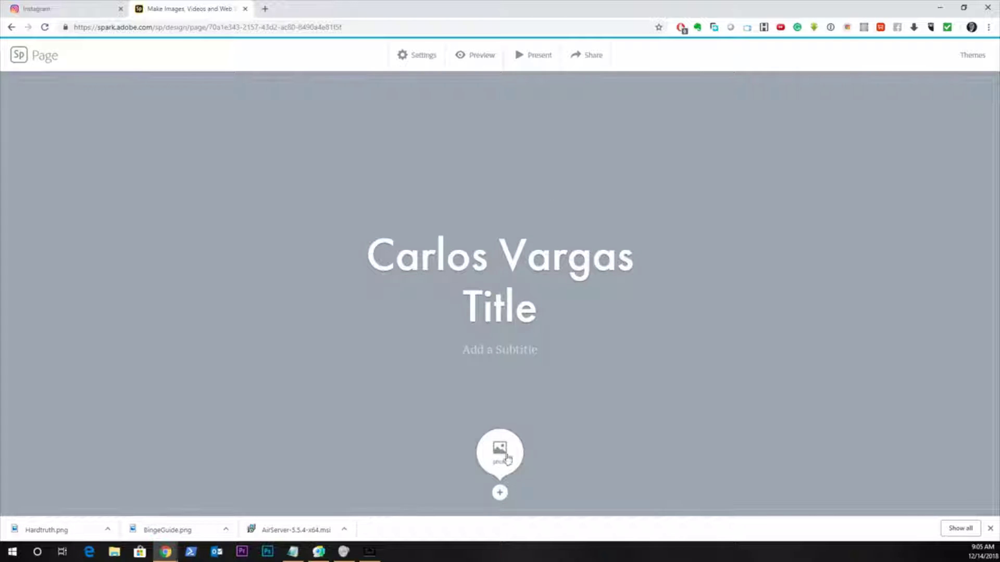
click(928, 125)
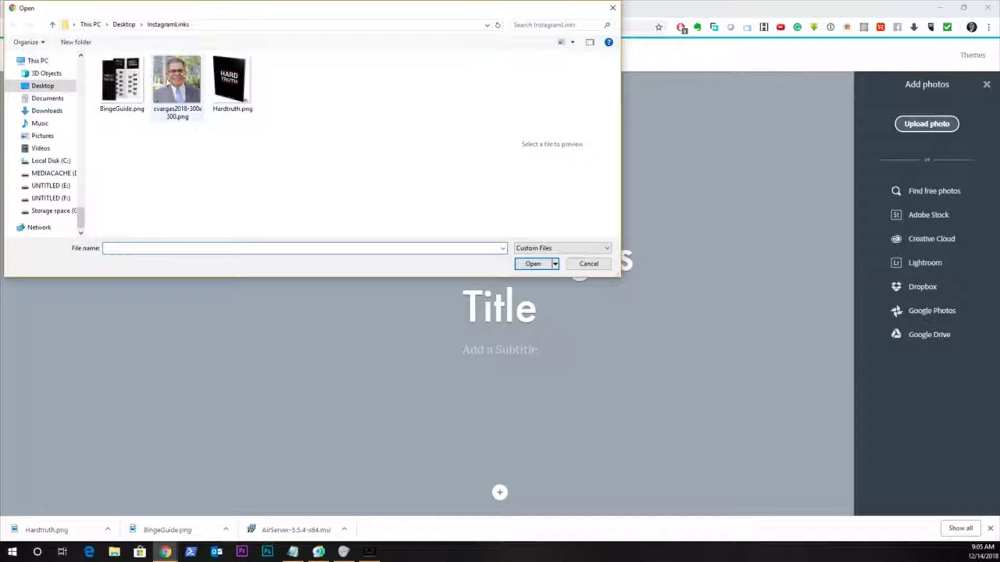
click(177, 81)
click(532, 263)
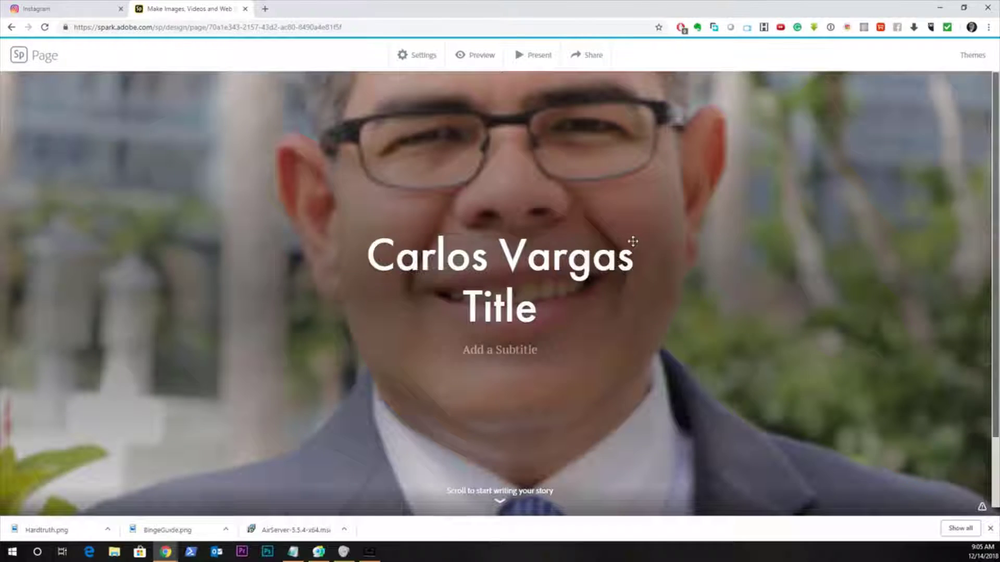
scroll(599, 308, down, 2)
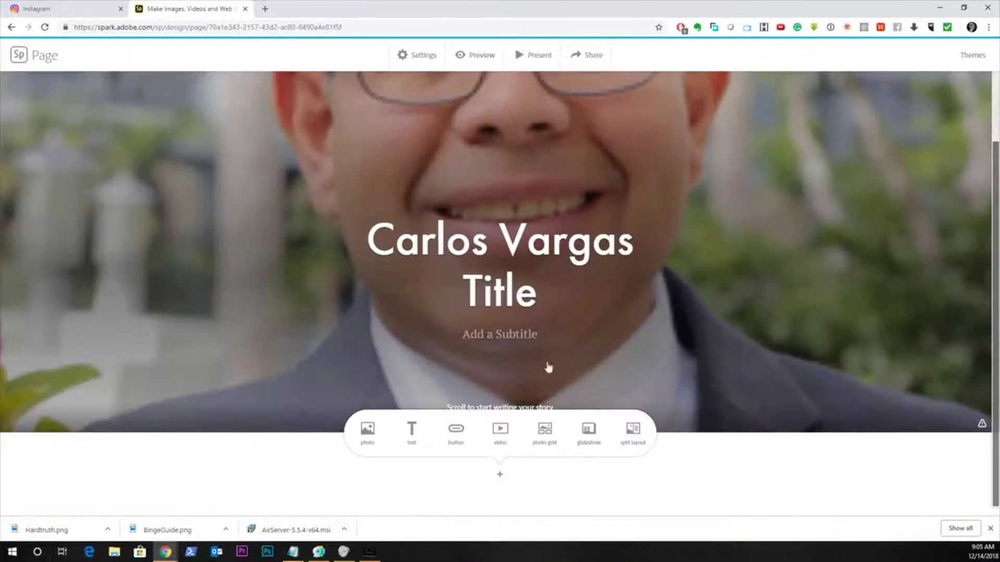
Add a text block 'Binge Guide' formatted as a centred H1 heading
click(411, 430)
click(320, 442)
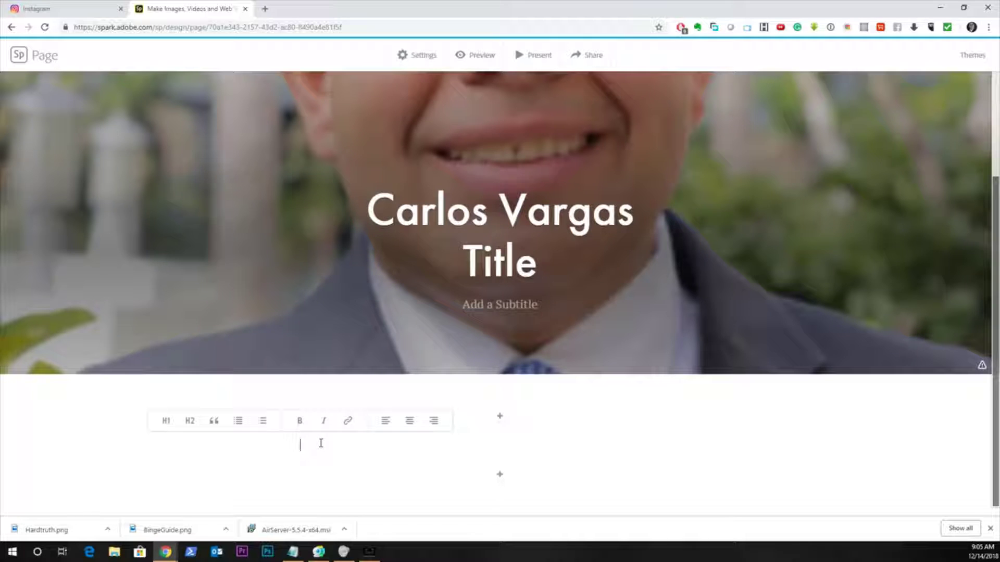
text(Bing)
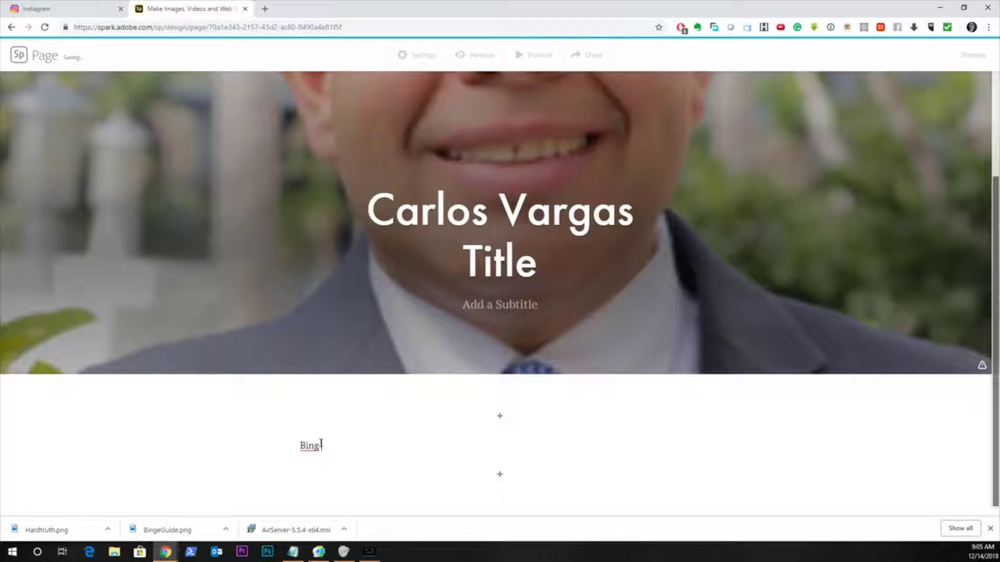
text(e Guide)
drag(352, 446, 298, 448)
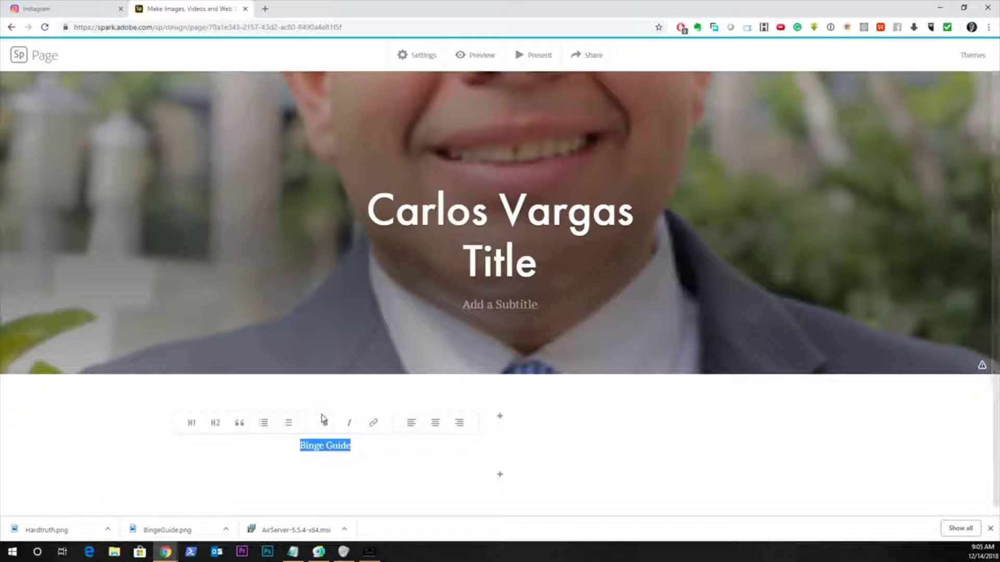
click(193, 421)
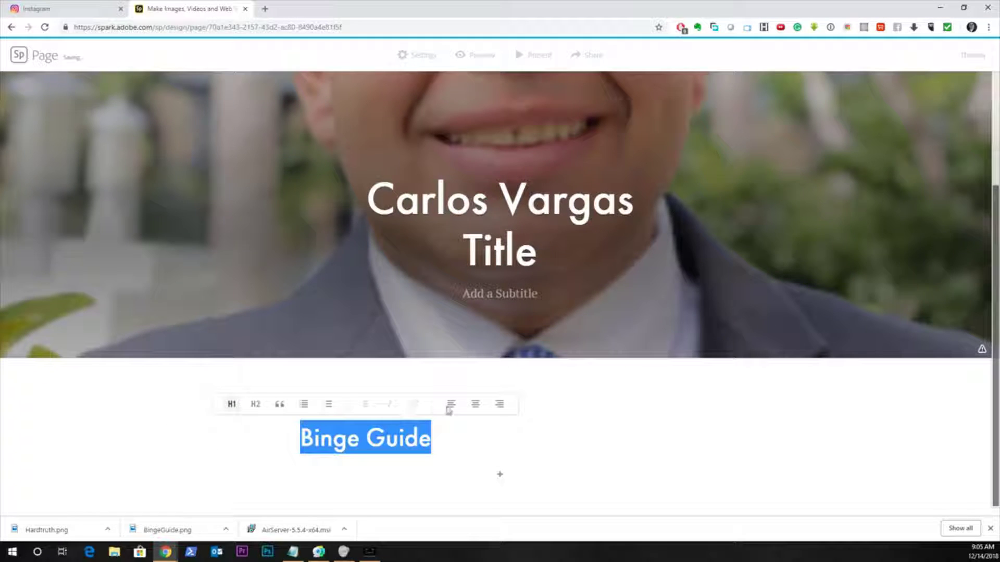
click(475, 404)
click(566, 445)
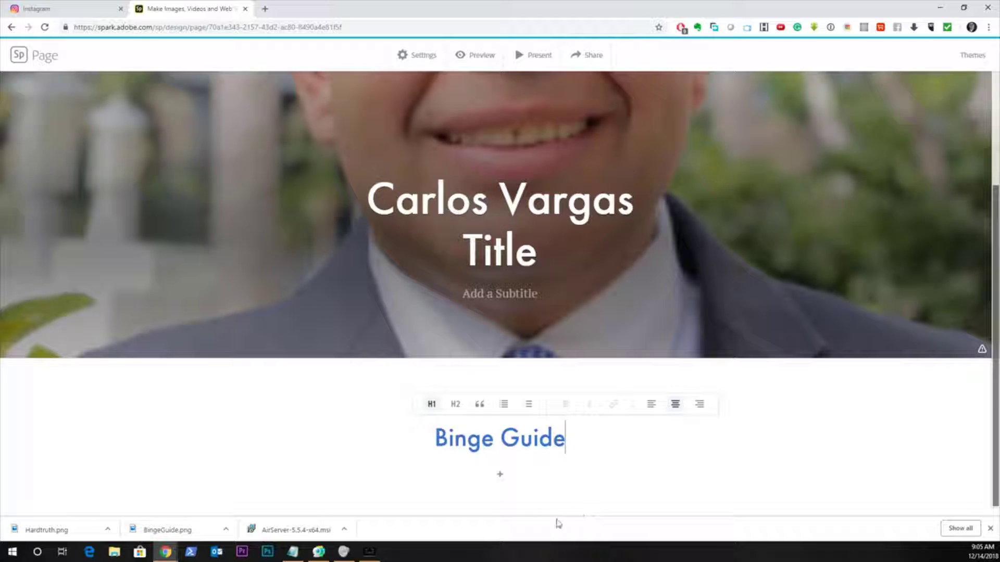
click(500, 475)
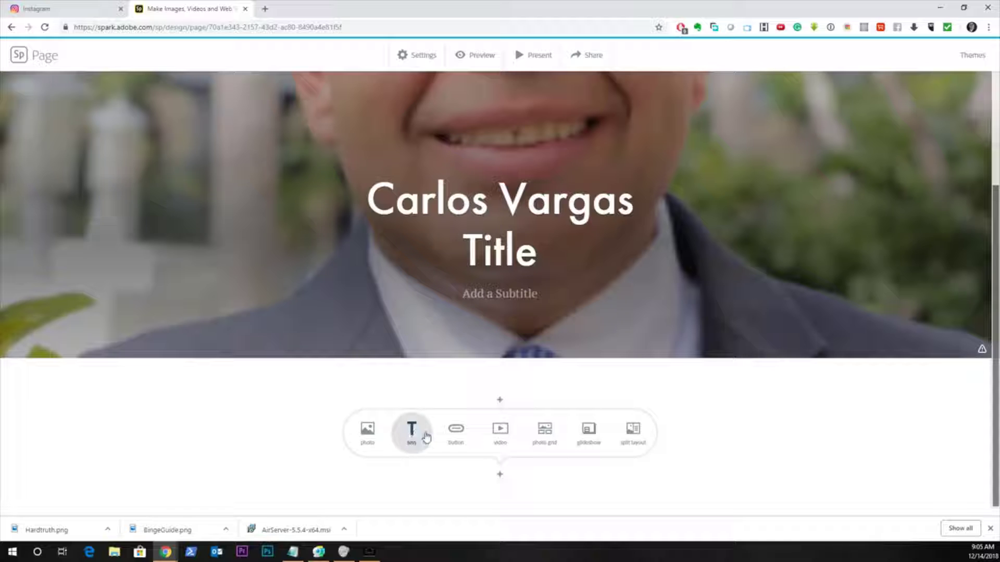
Add a centred 'Binge Guide' button linking to the owner's website URL
click(456, 432)
click(303, 324)
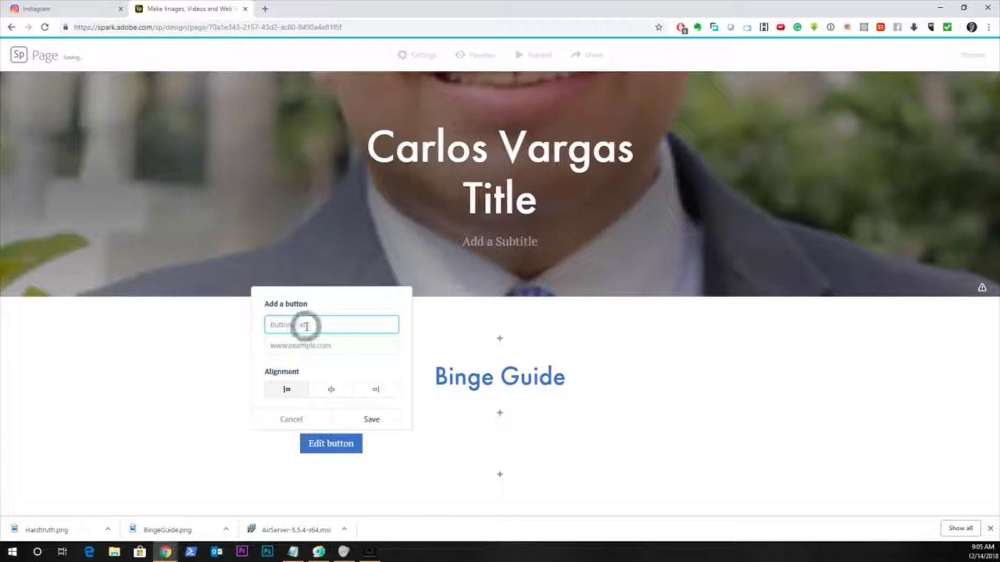
text(Binge)
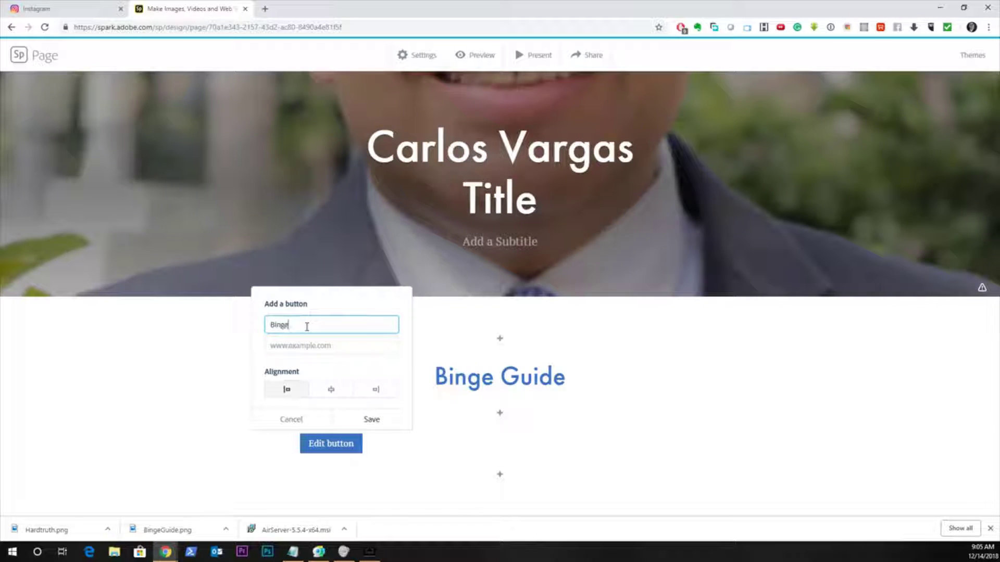
text( F)
key(BackSpace)
text(Guide)
key(alt+Tab)
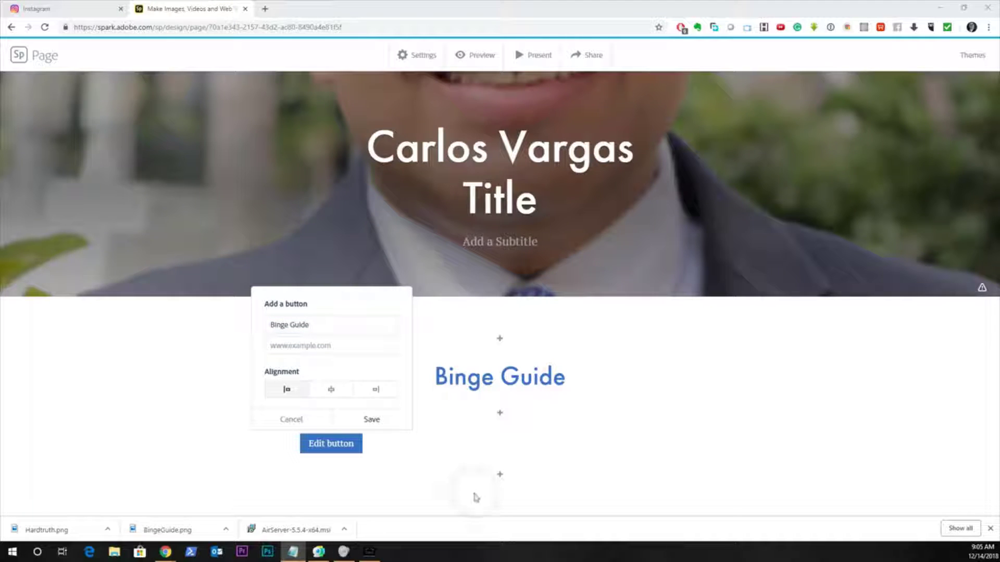
right_click(300, 346)
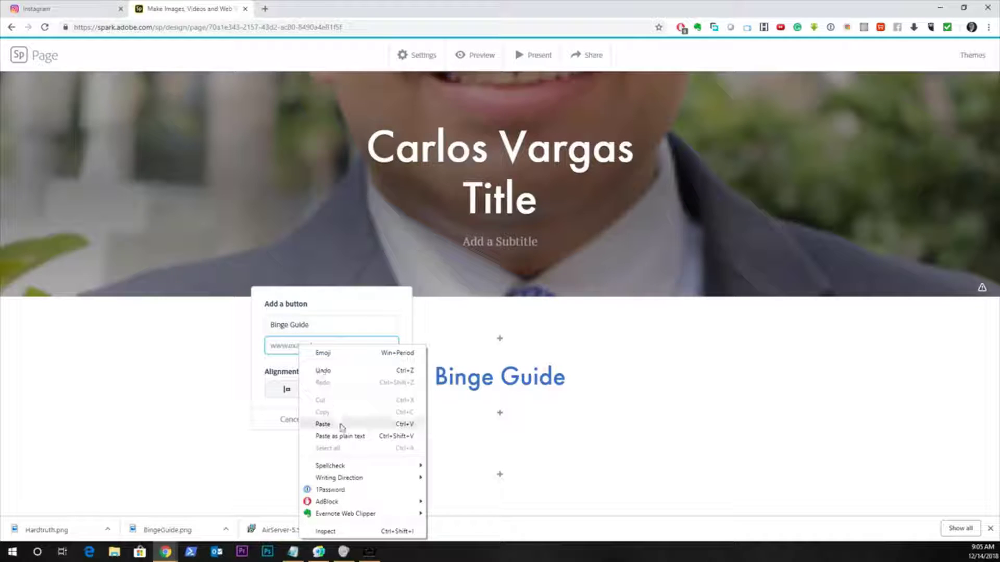
click(323, 424)
click(331, 390)
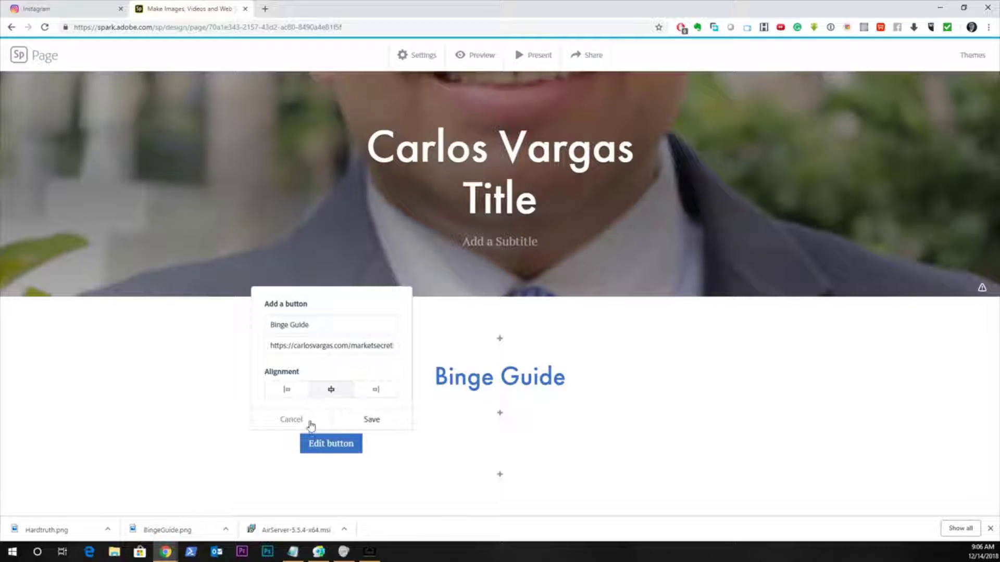
click(363, 420)
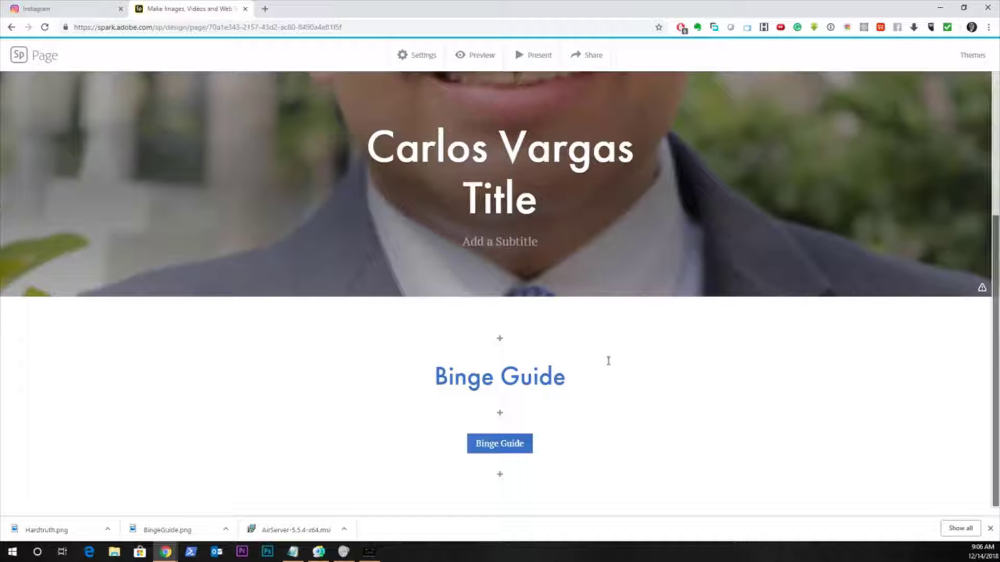
click(500, 474)
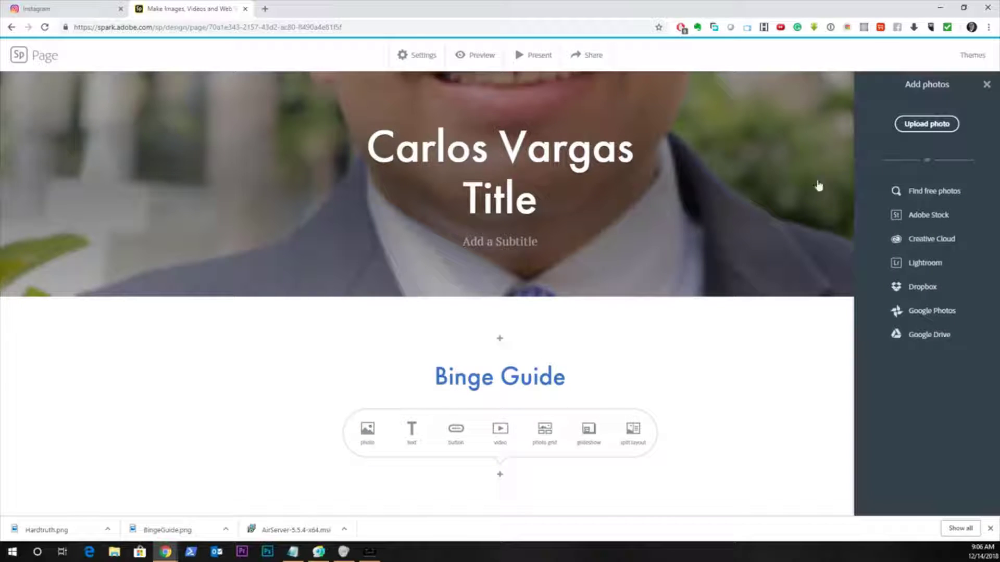
Insert BingeGuide.png below the button, then preview the page full-screen
click(925, 126)
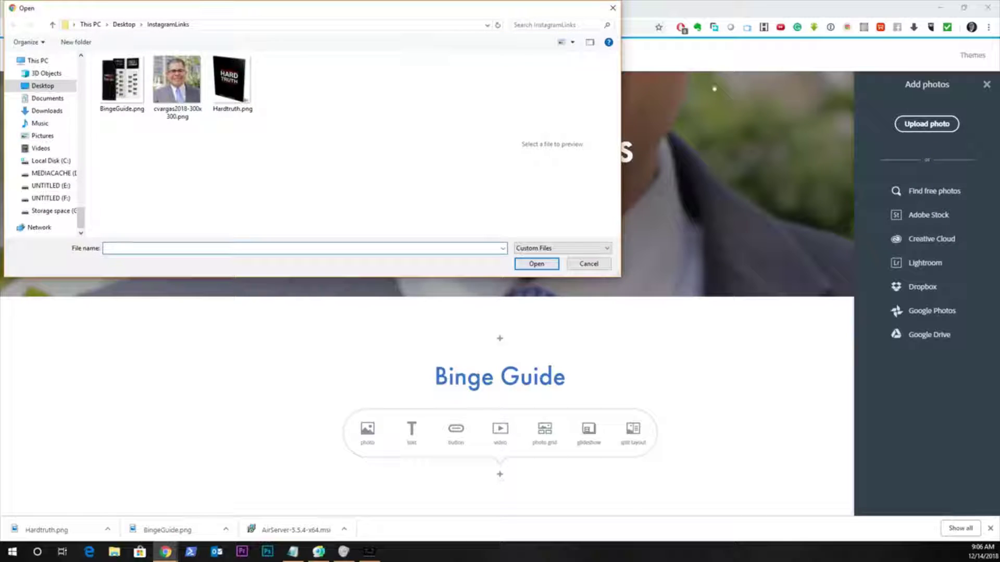
click(122, 81)
click(546, 268)
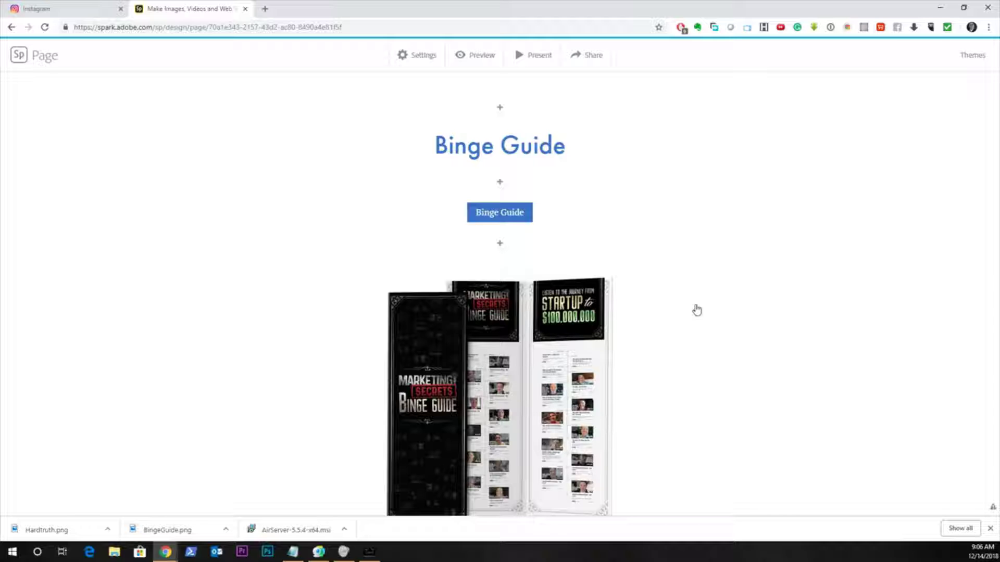
click(476, 55)
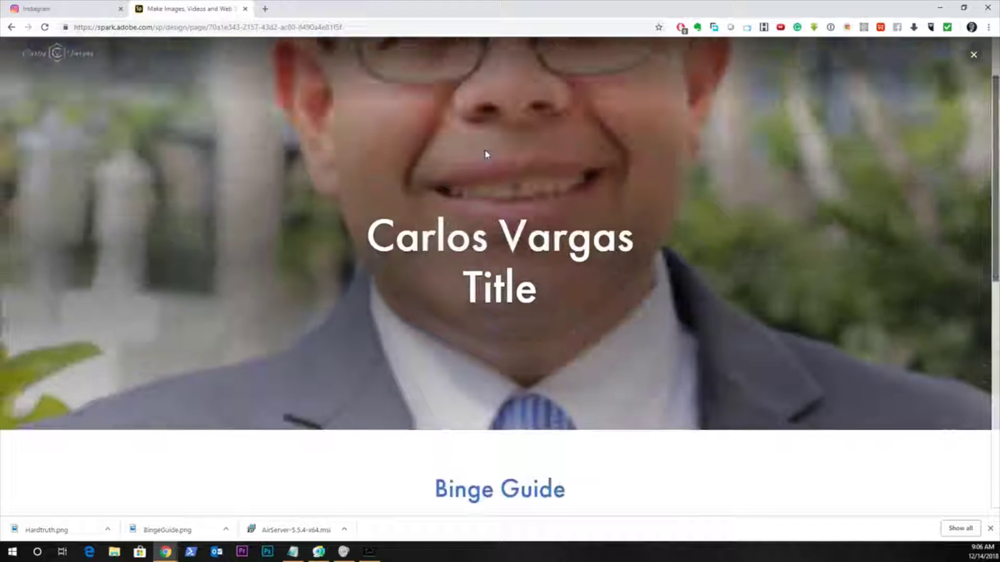
Scroll through the preview down to the image, then close it
scroll(486, 154, down, 10)
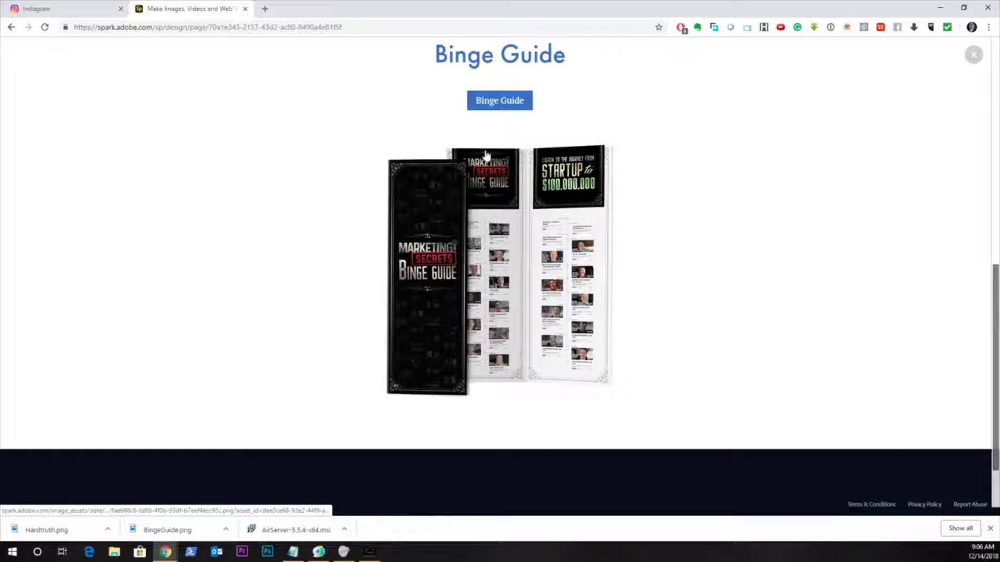
scroll(485, 154, up, 8)
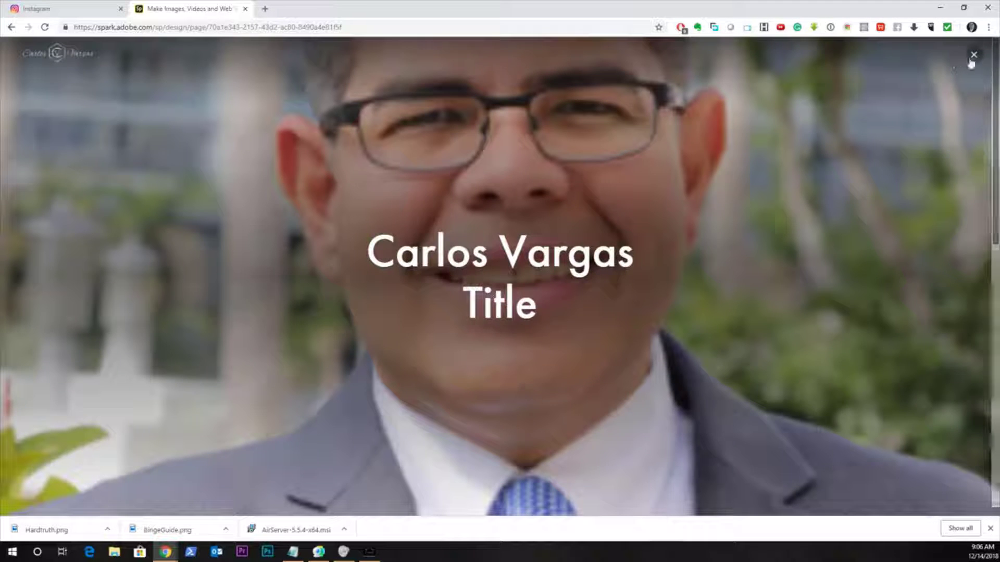
click(974, 54)
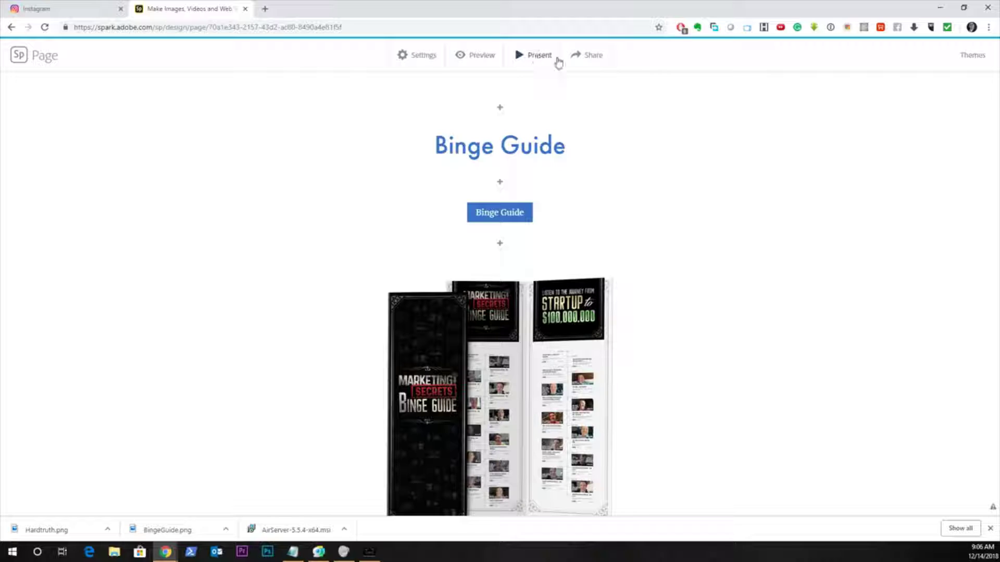
Publish the page with Author credit in the Business category and copy its link
click(590, 58)
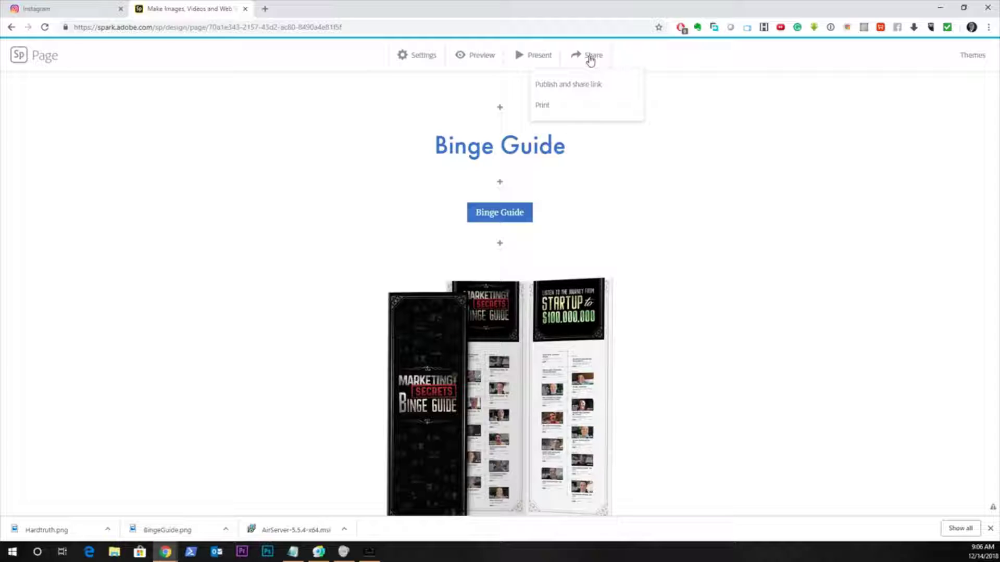
click(570, 88)
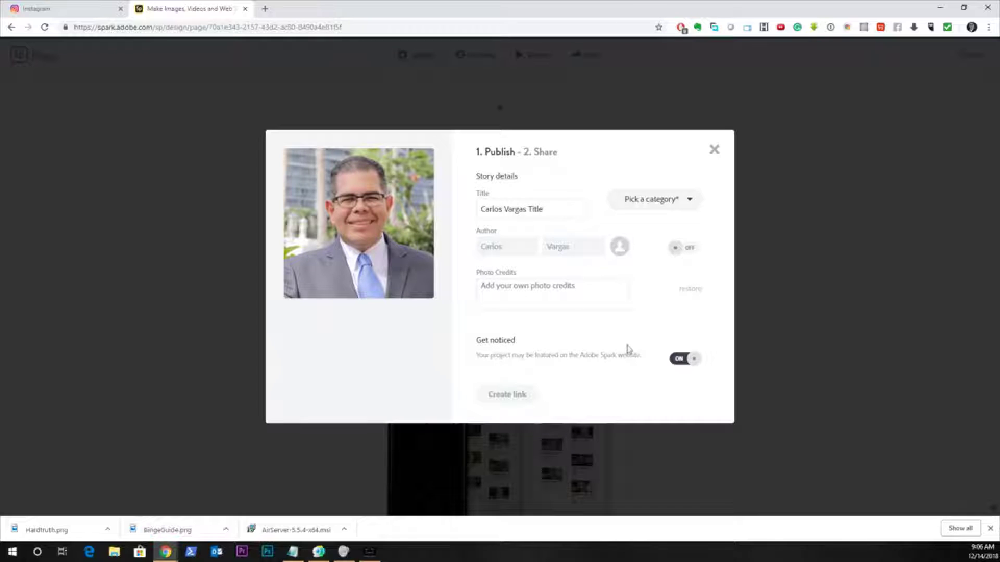
click(584, 285)
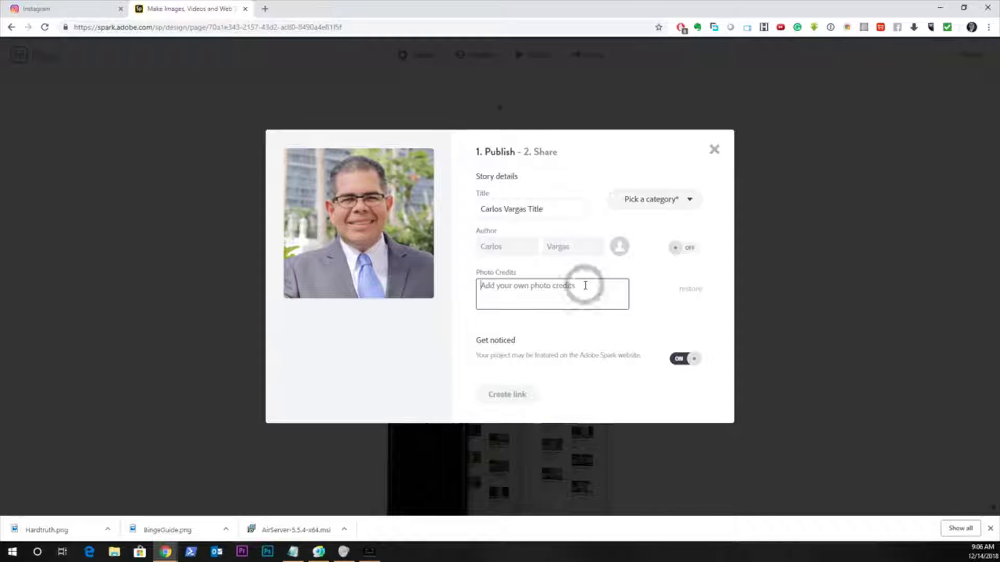
click(686, 248)
click(685, 202)
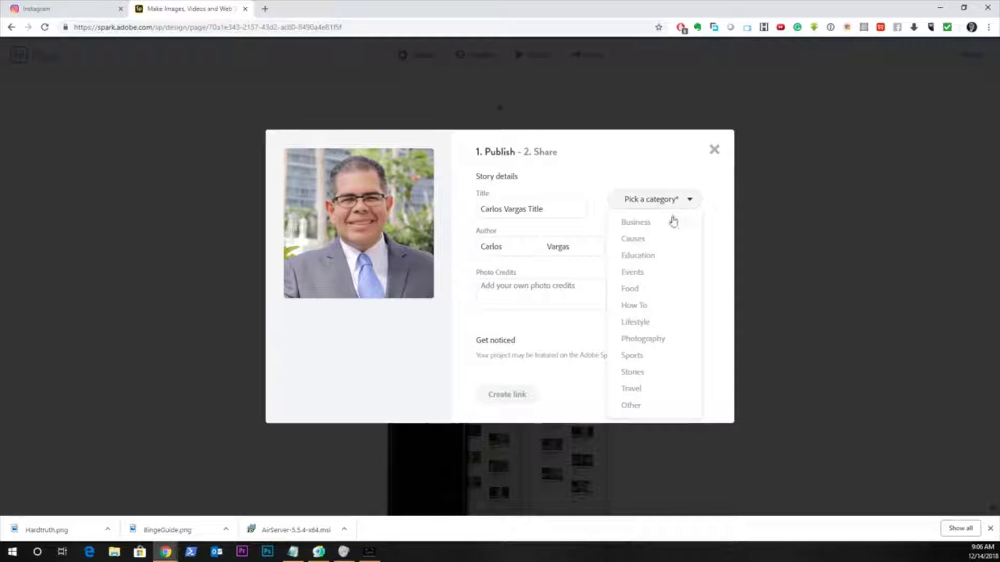
click(669, 222)
click(497, 394)
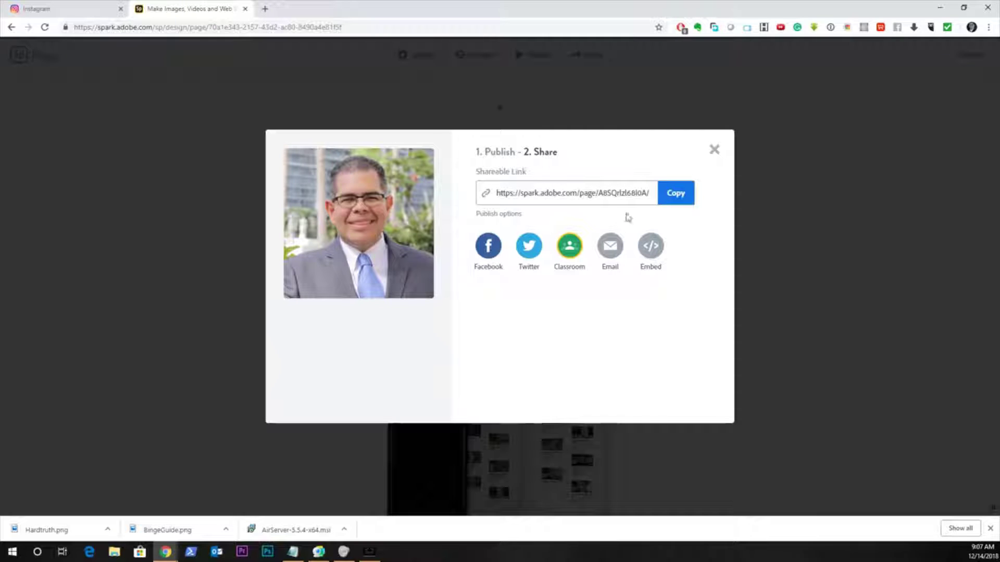
click(675, 195)
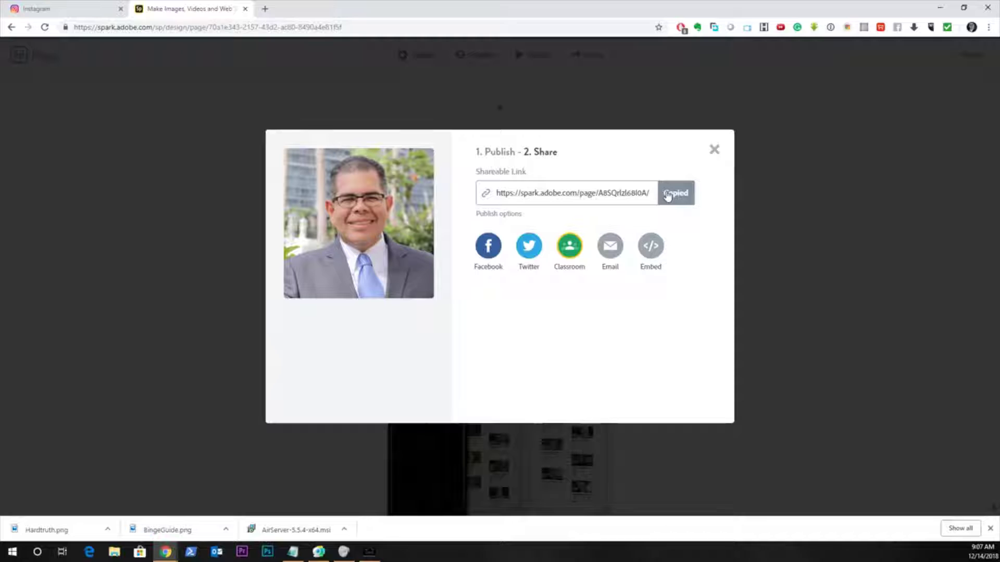
Select the existing Website address in Instagram's Edit Profile, then return to Spark
click(77, 10)
click(742, 58)
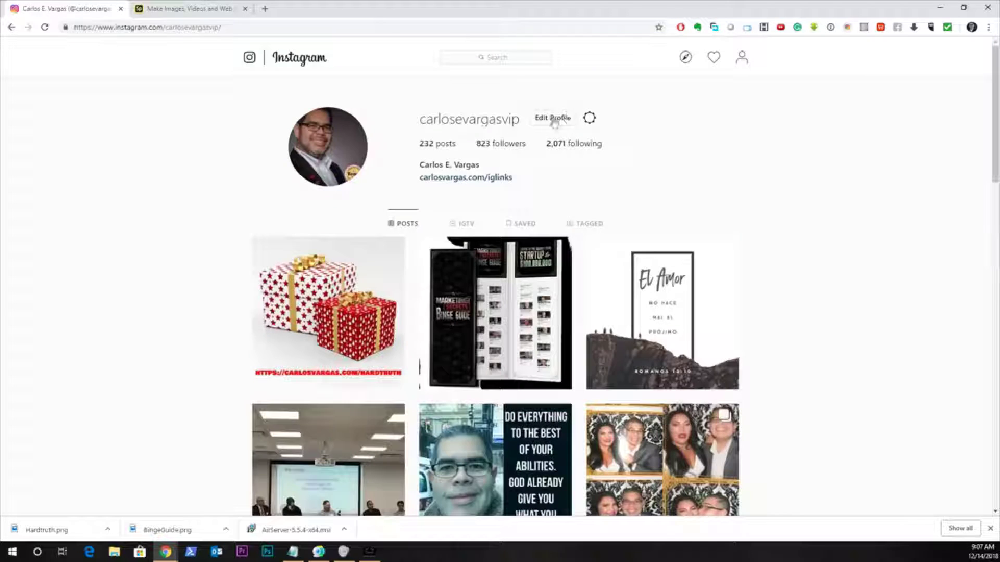
click(551, 119)
click(587, 213)
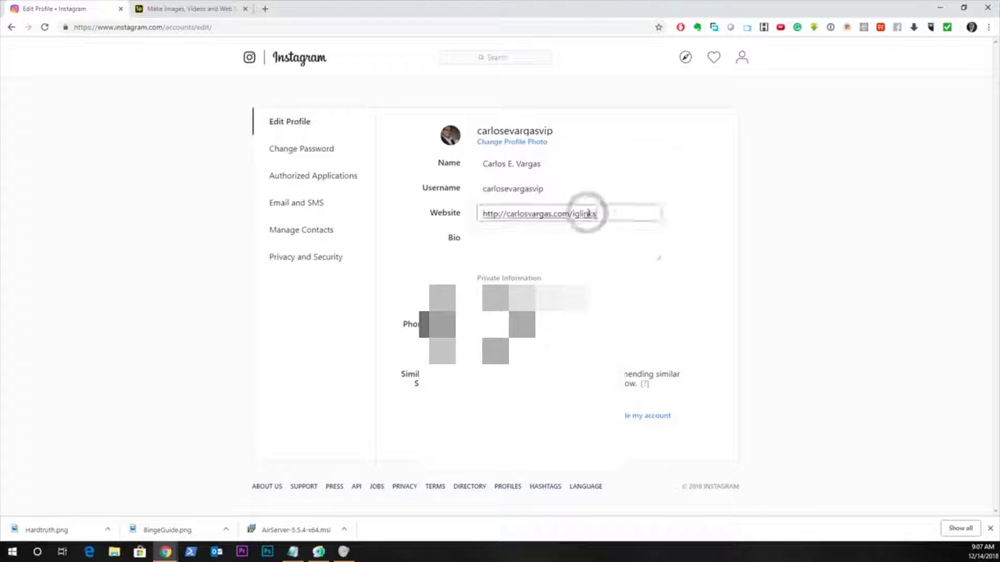
drag(587, 214, 468, 210)
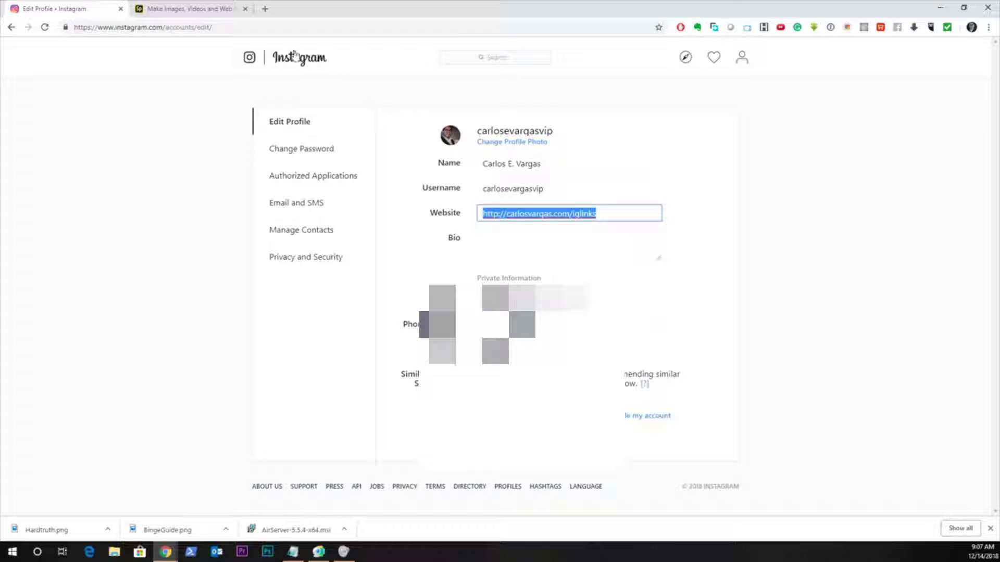
click(199, 9)
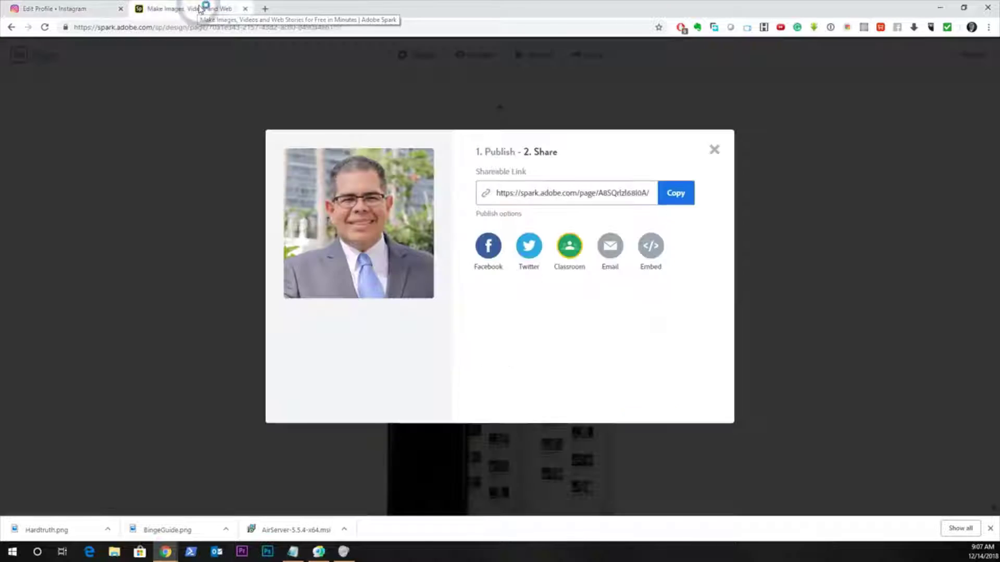